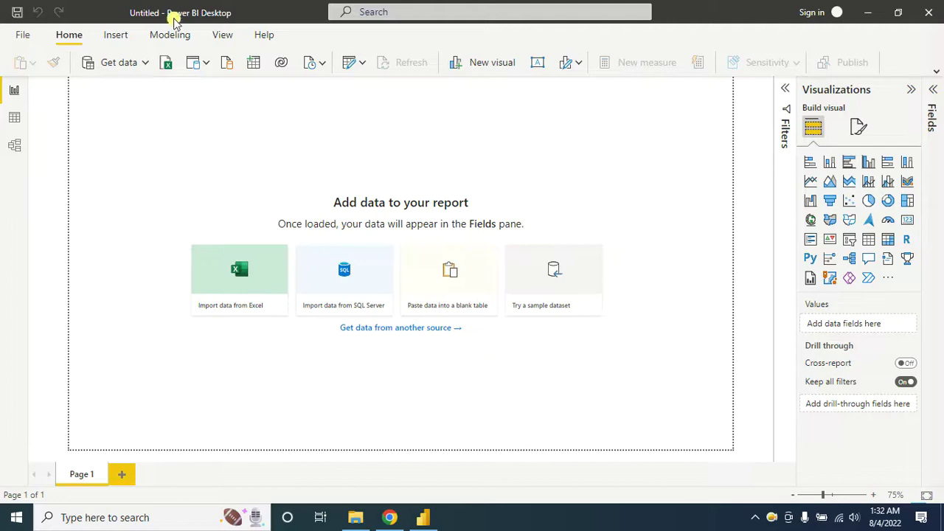
- Check the Tutorials folder of source files, then return to the blank Power BI report
{"action": "key", "text": "alt+Tab"}
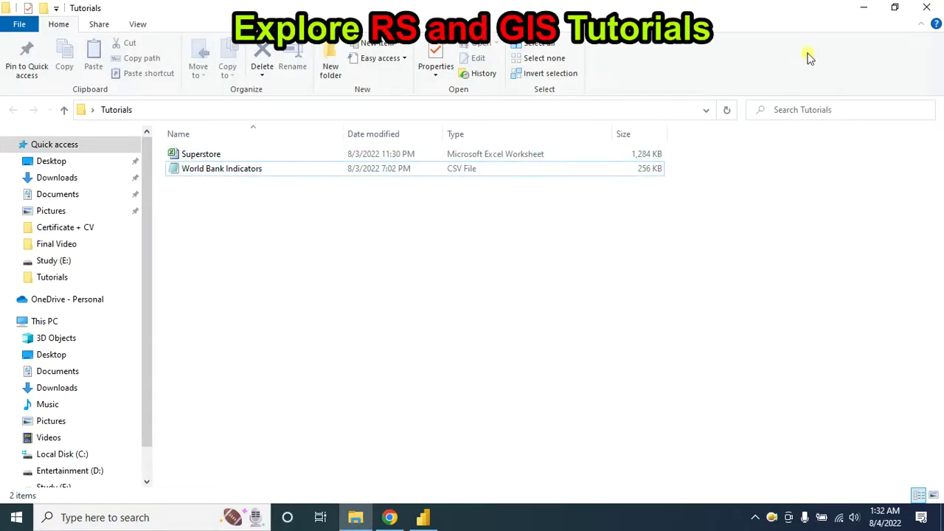
{"action": "left_click", "coordinate": [859, 8]}
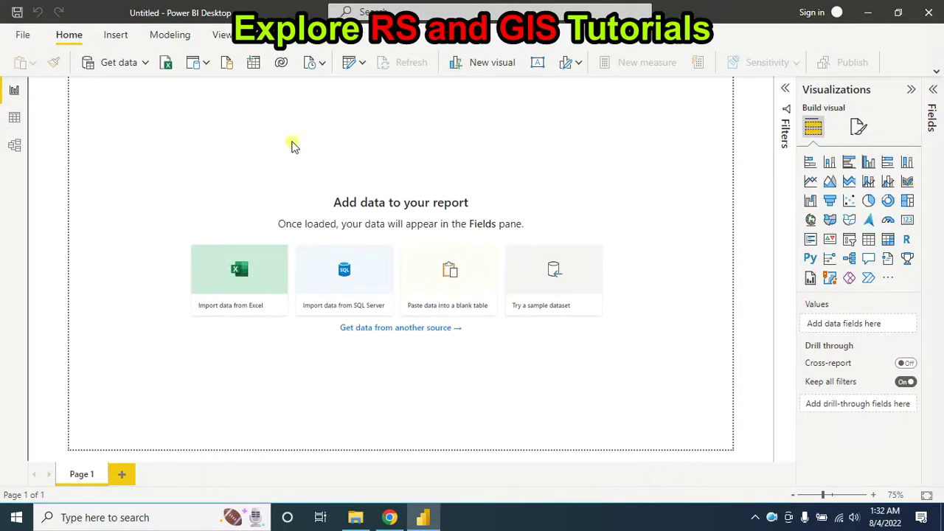
- Import the Orders sheet from the Superstore Excel workbook into the model
{"action": "left_click", "coordinate": [123, 64]}
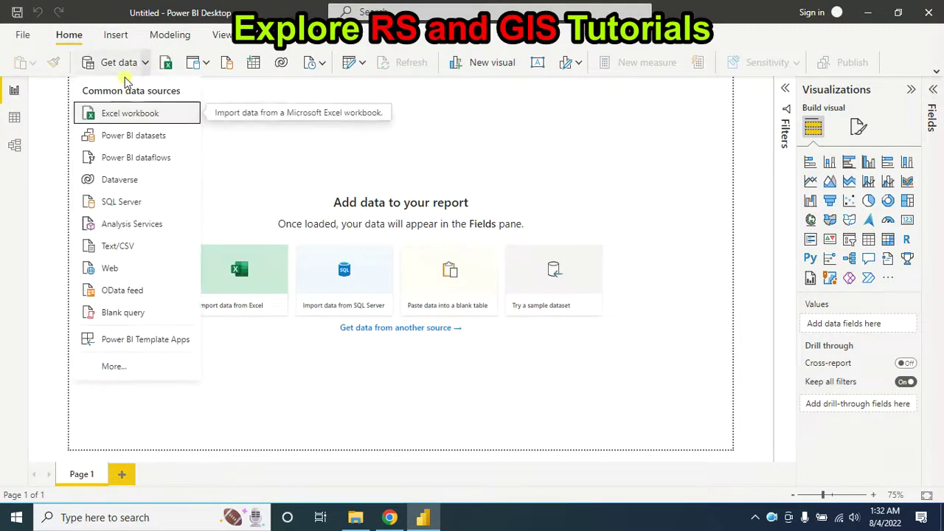
{"action": "left_click", "coordinate": [122, 113]}
{"action": "left_click", "coordinate": [293, 155]}
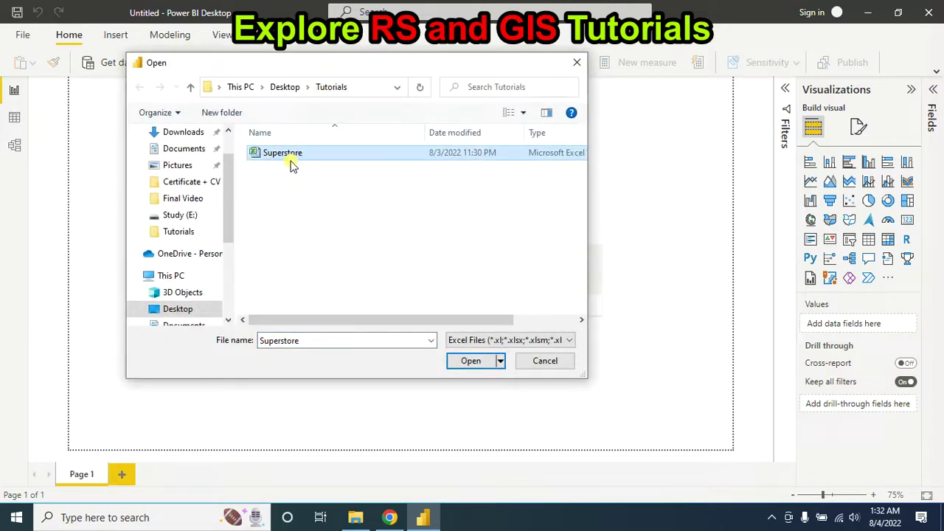
{"action": "left_click", "coordinate": [472, 361]}
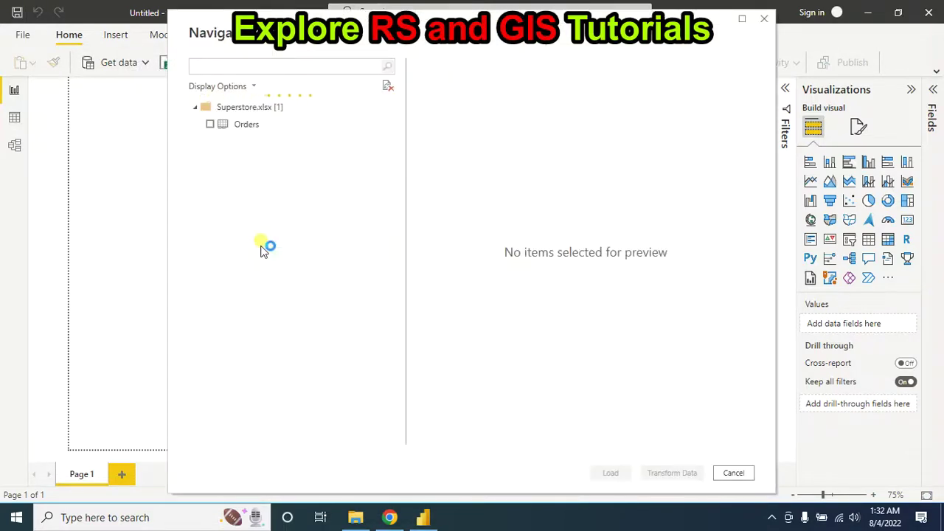
{"action": "left_click", "coordinate": [210, 124]}
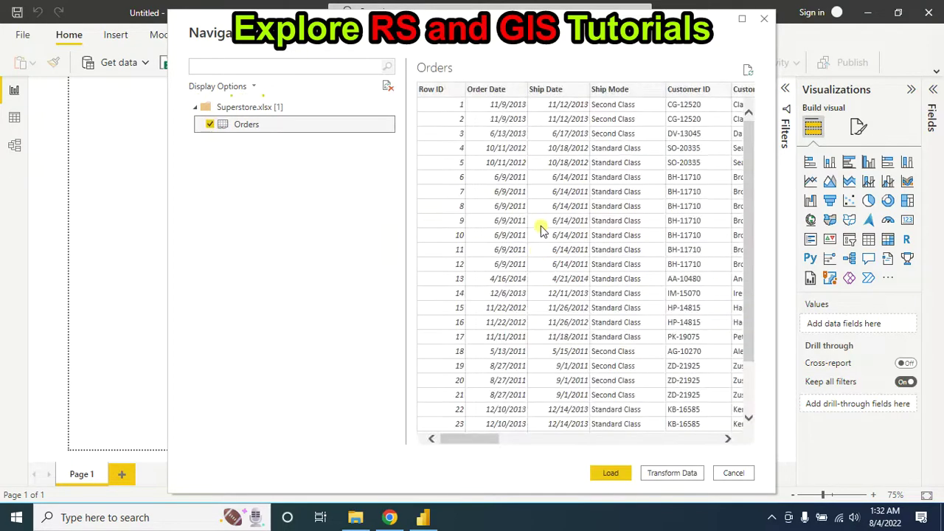
{"action": "left_click_drag", "start_coordinate": [473, 441], "coordinate": [573, 441]}
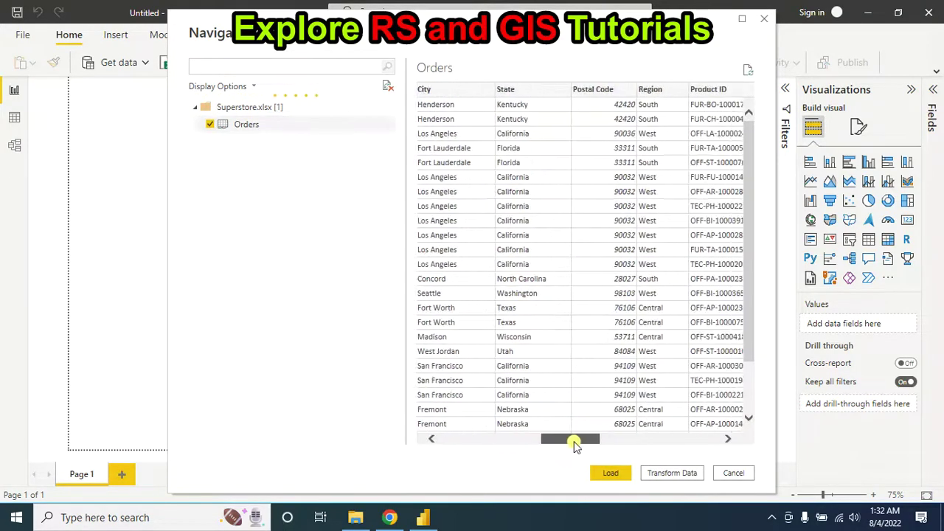
{"action": "left_click", "coordinate": [617, 474]}
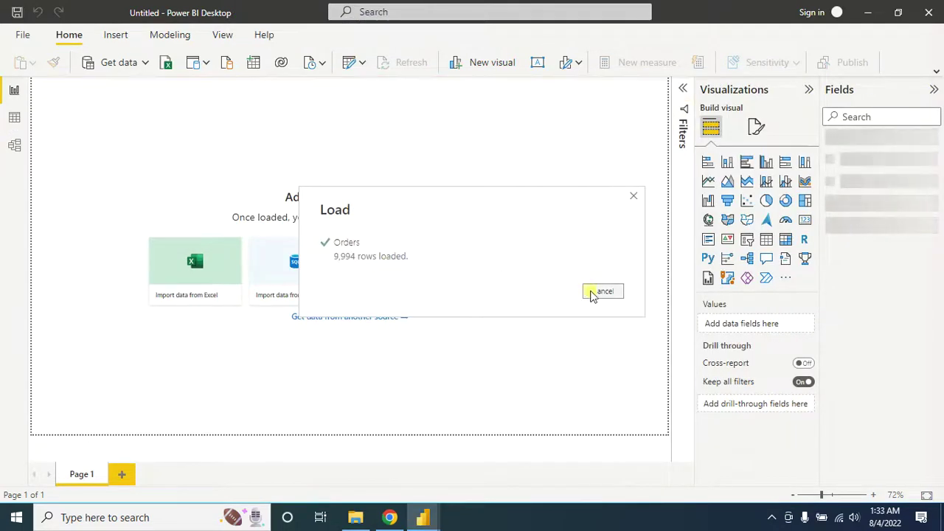
- Inspect the 9,994 loaded Orders rows in Data view, then go back to Report view
{"action": "left_click", "coordinate": [14, 117]}
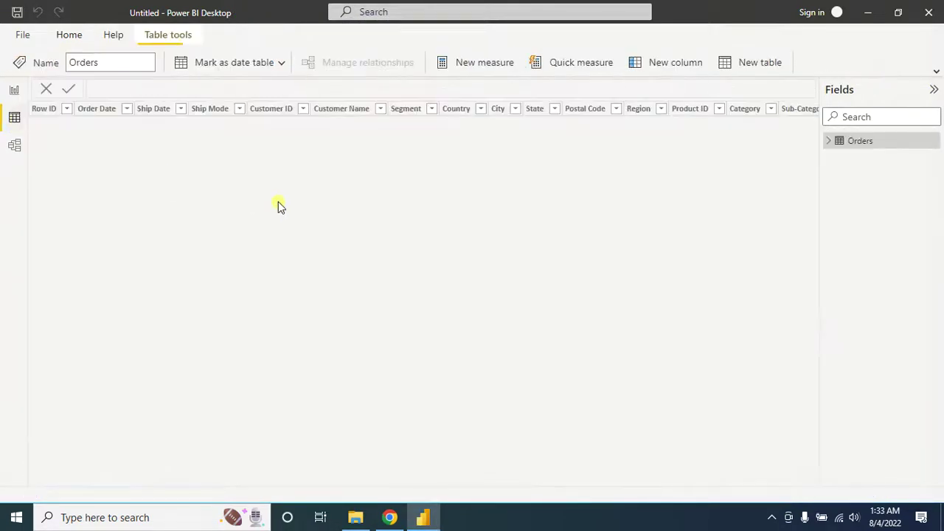
{"action": "scroll", "coordinate": [211, 321], "scroll_direction": "down", "scroll_amount": 4}
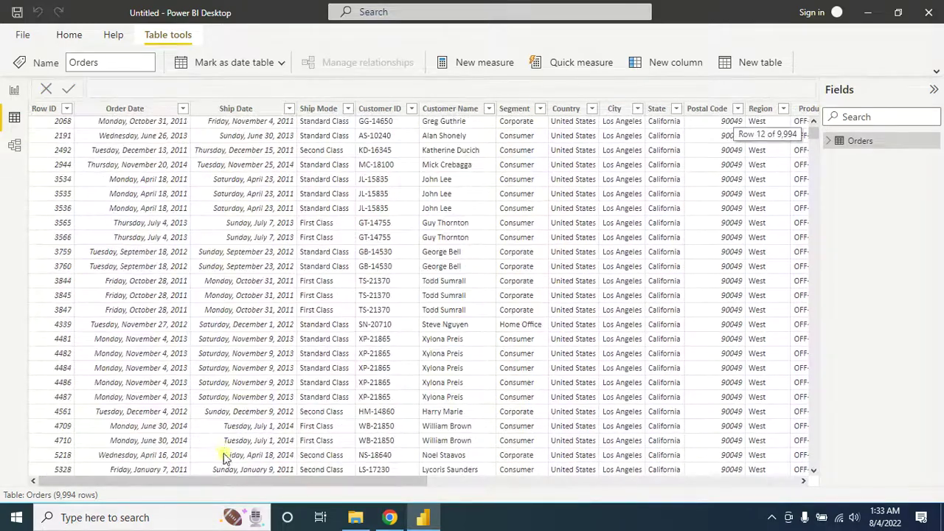
{"action": "left_click_drag", "start_coordinate": [225, 481], "coordinate": [259, 480]}
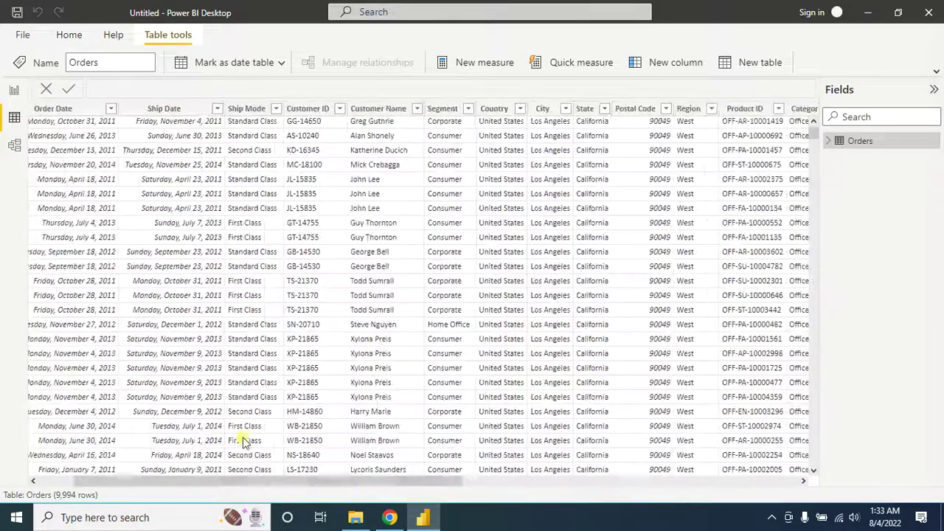
{"action": "left_click", "coordinate": [14, 90]}
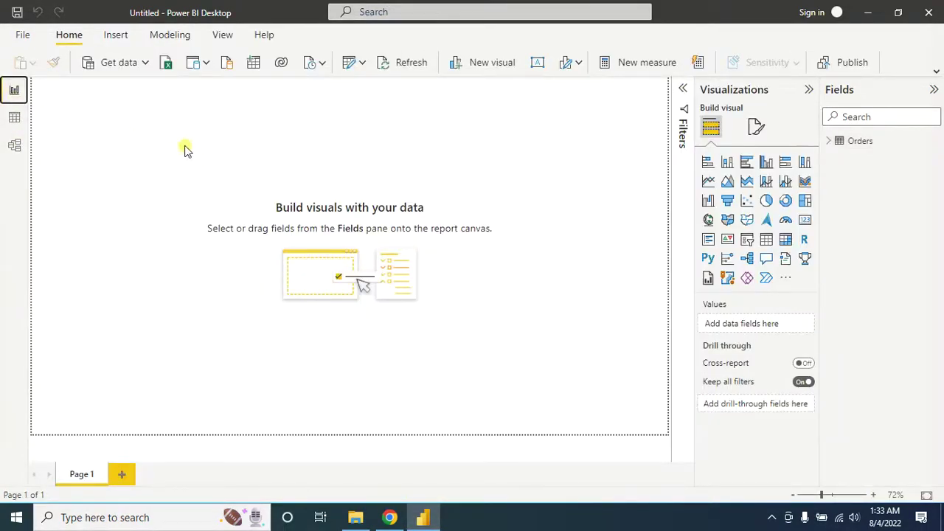
{"action": "left_click", "coordinate": [354, 517]}
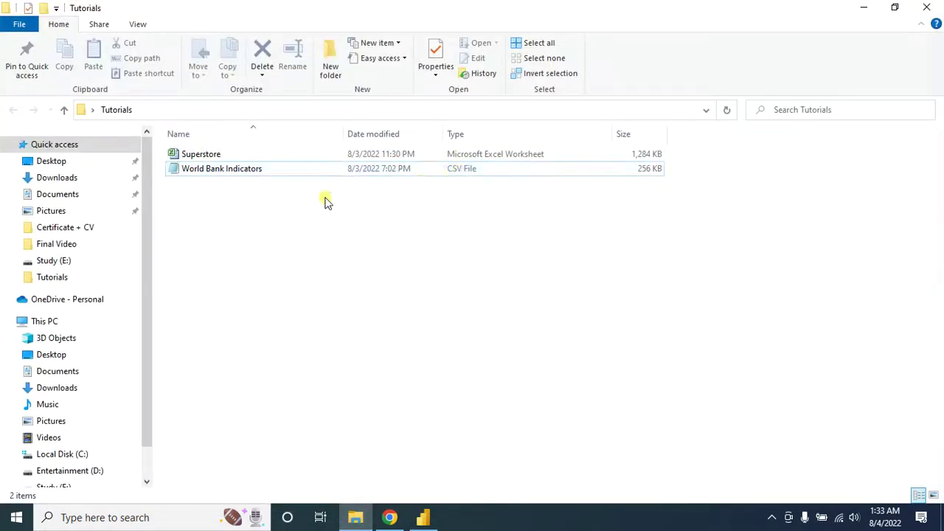
{"action": "left_click", "coordinate": [241, 177]}
{"action": "double_click", "coordinate": [233, 176]}
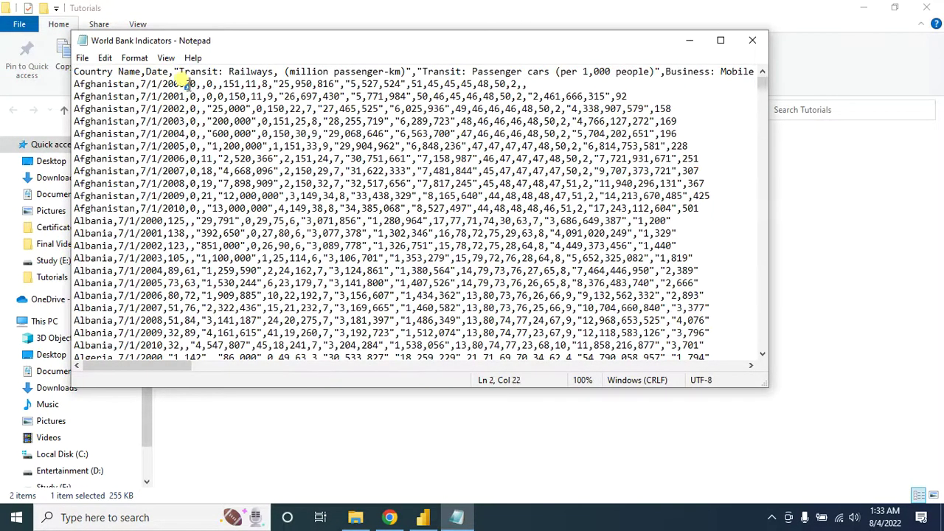
{"action": "left_click_drag", "start_coordinate": [187, 84], "coordinate": [205, 81]}
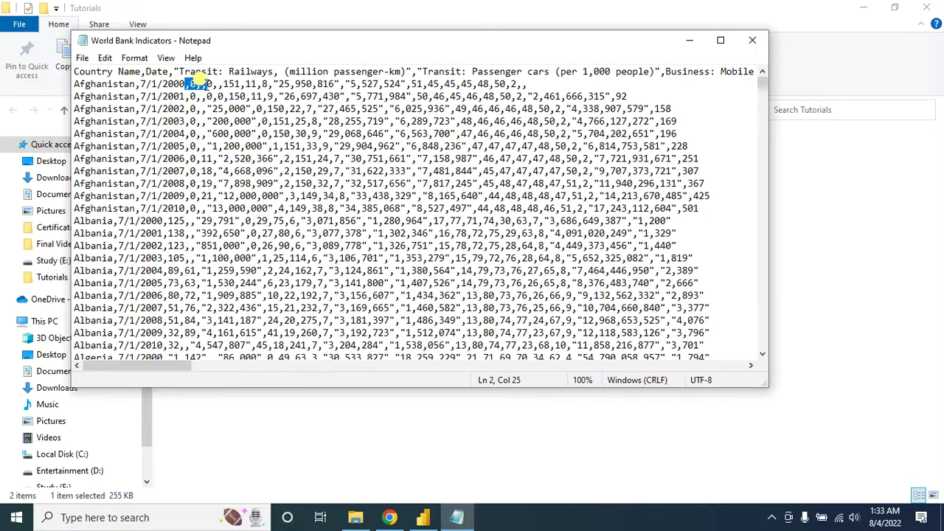
{"action": "left_click", "coordinate": [752, 40]}
{"action": "left_click", "coordinate": [421, 519]}
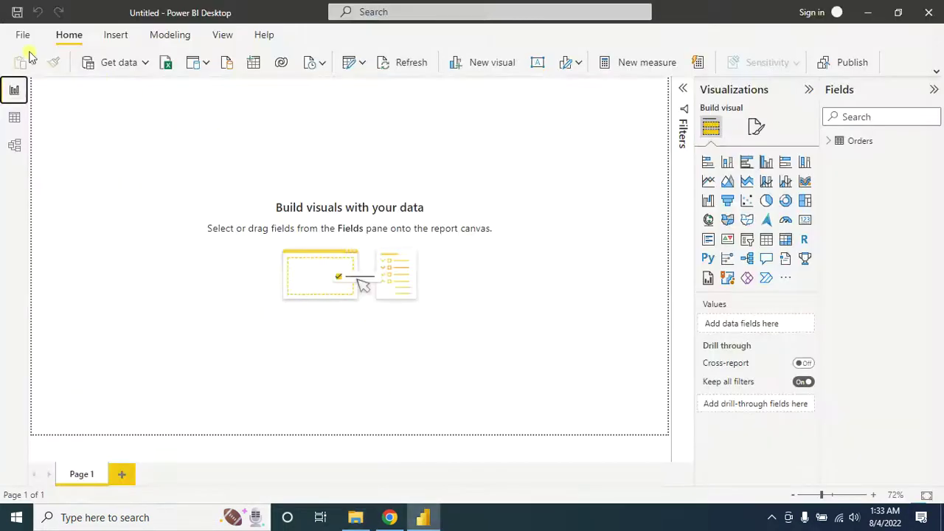
- Load the World Bank Indicators CSV with a Comma delimiter into the model
{"action": "left_click", "coordinate": [142, 65]}
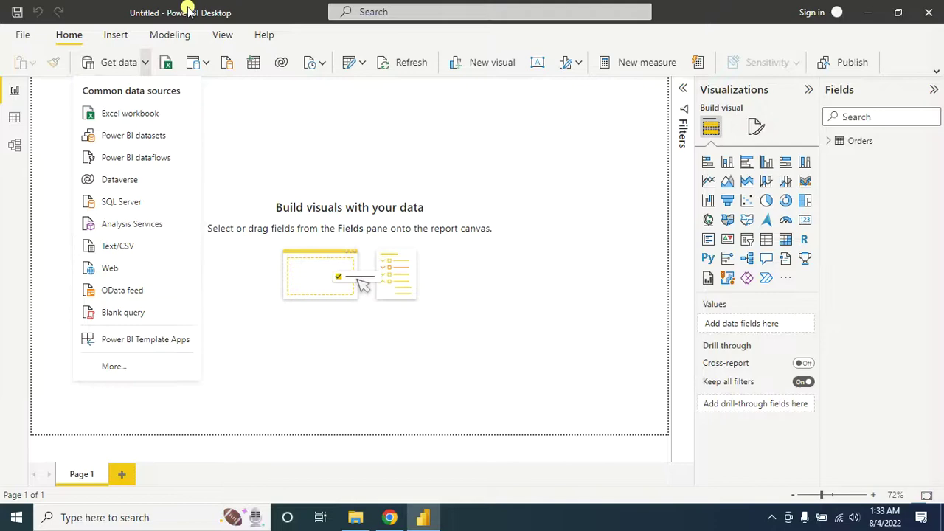
{"action": "left_click", "coordinate": [118, 246]}
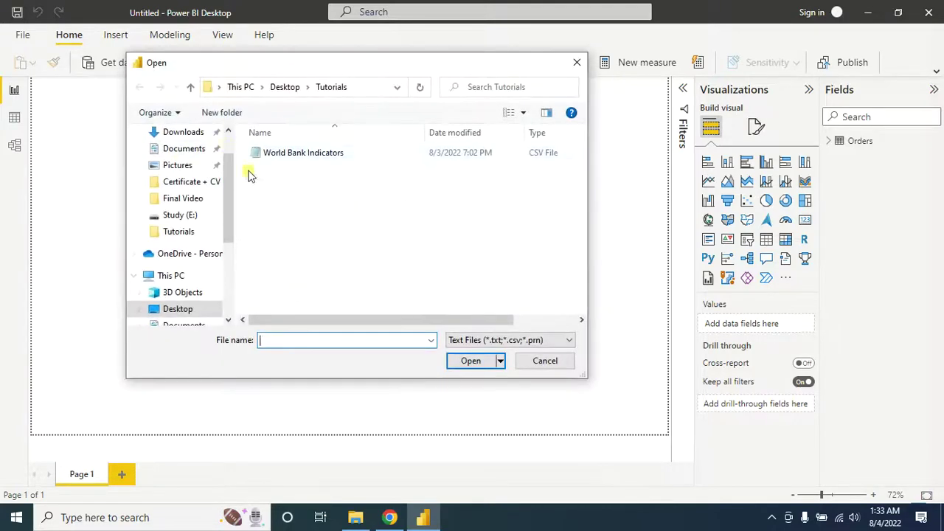
{"action": "left_click", "coordinate": [307, 158]}
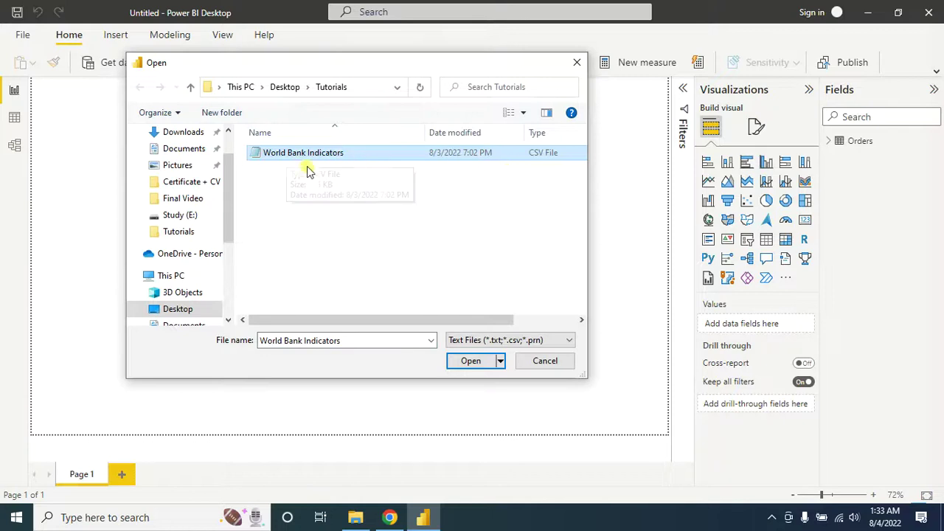
{"action": "left_click", "coordinate": [461, 362]}
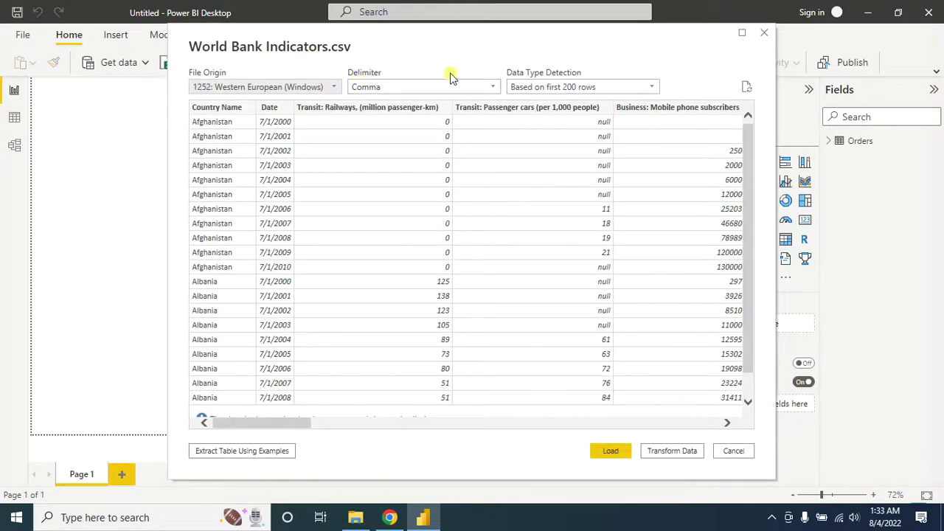
{"action": "left_click", "coordinate": [493, 89]}
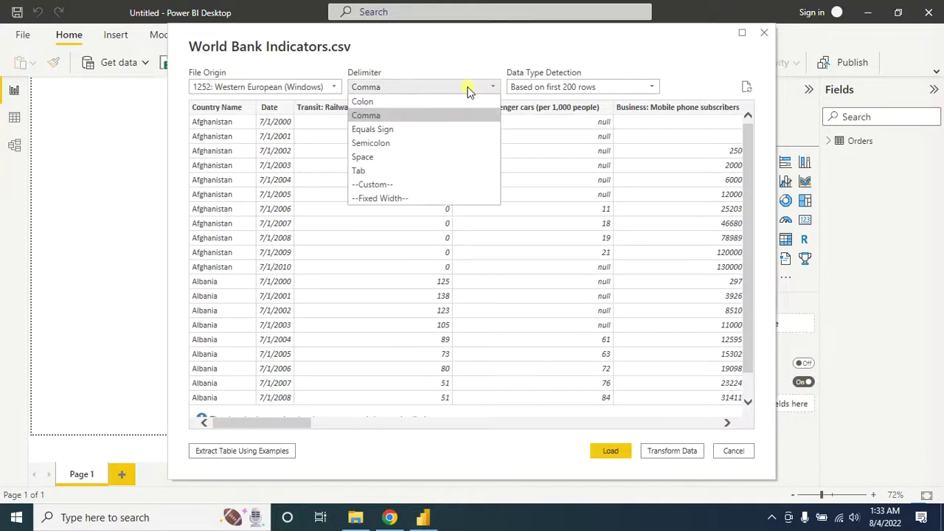
{"action": "left_click", "coordinate": [371, 117]}
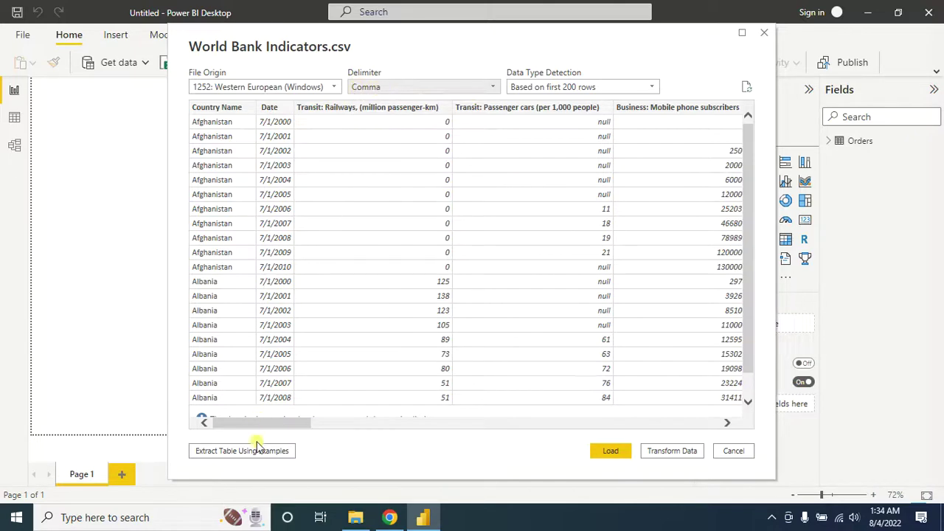
{"action": "mouse_move", "coordinate": [262, 423]}
{"action": "left_mouse_down"}
{"action": "mouse_move", "coordinate": [489, 426]}
{"action": "mouse_move", "coordinate": [402, 428]}
{"action": "left_mouse_up"}
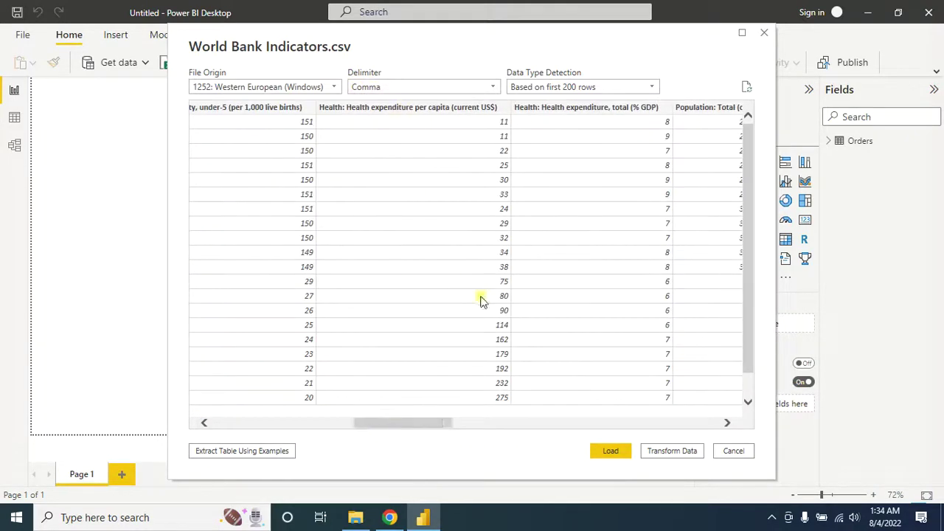
{"action": "left_click", "coordinate": [611, 451]}
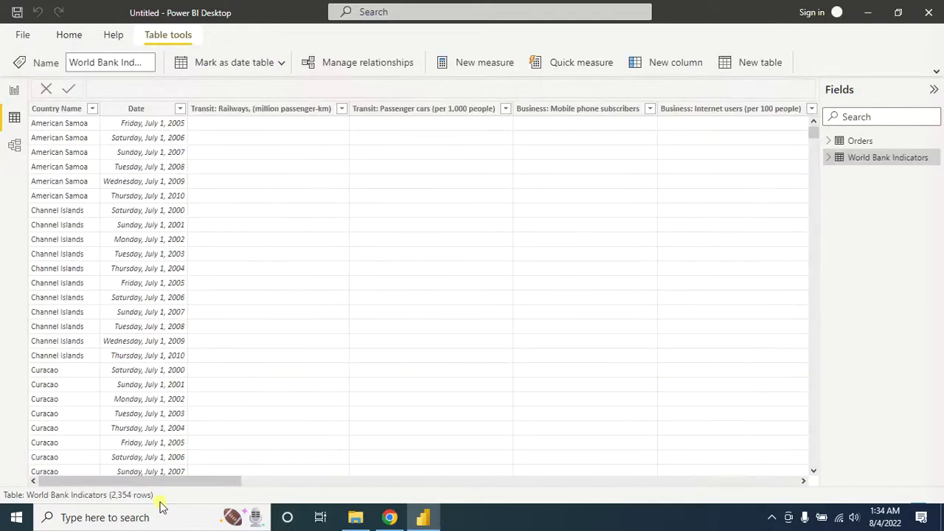
- Scroll across the World Bank Indicators columns, then return to the empty report canvas
{"action": "left_click_drag", "start_coordinate": [167, 480], "coordinate": [500, 476]}
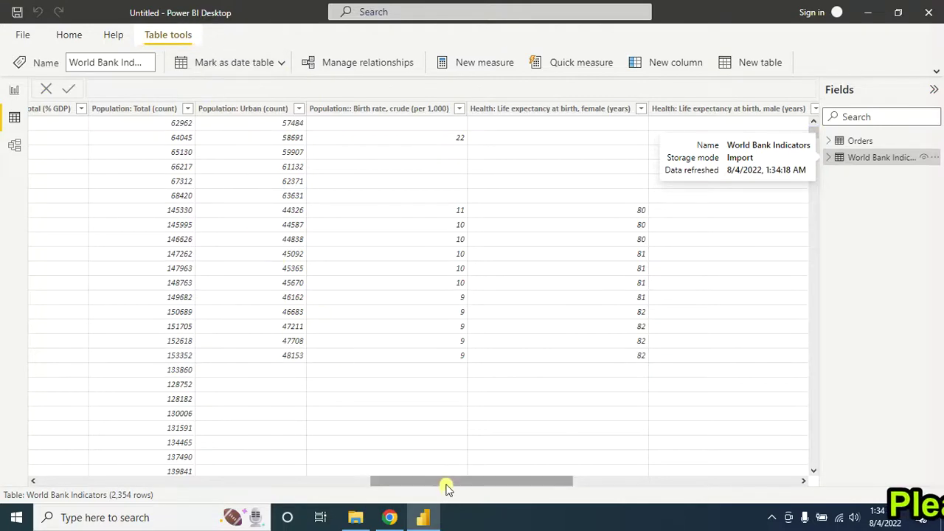
{"action": "left_click_drag", "start_coordinate": [446, 481], "coordinate": [104, 476]}
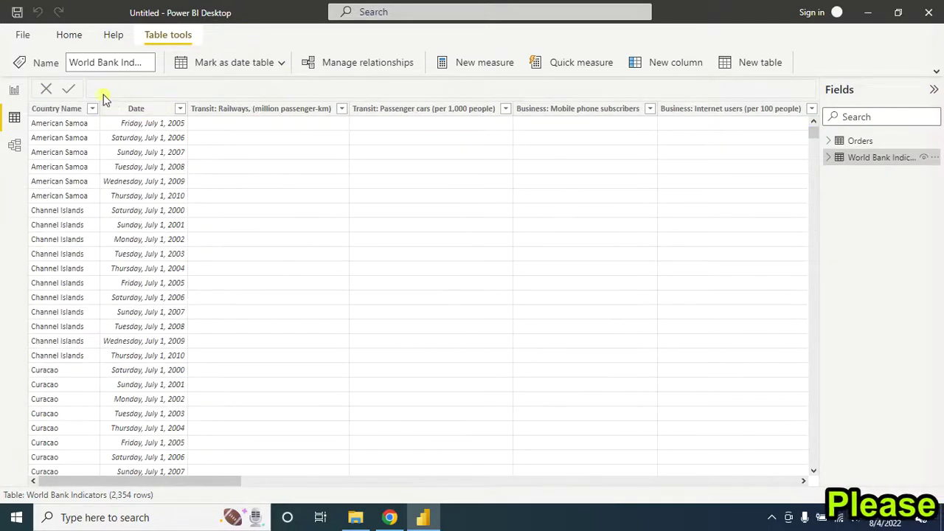
{"action": "left_click", "coordinate": [15, 92]}
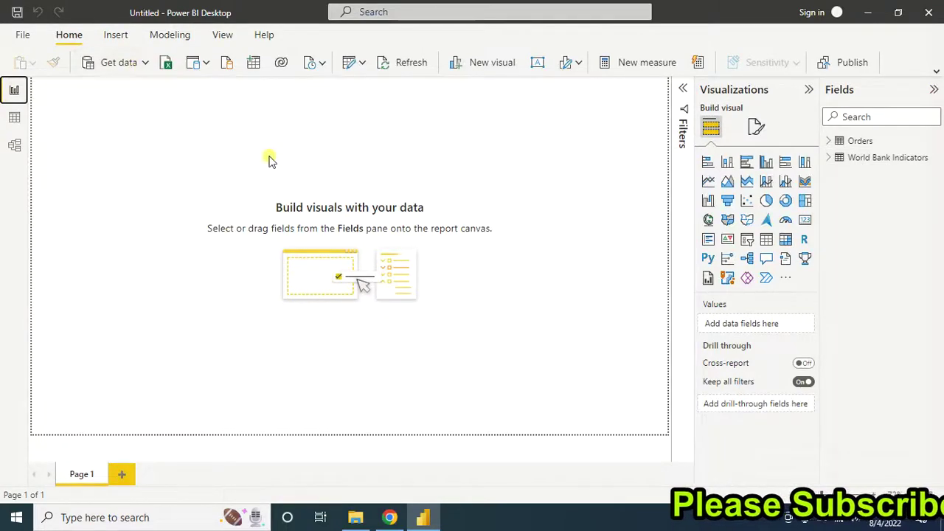
- Review the population-by-country table on the world population page in Chrome
{"action": "left_click", "coordinate": [389, 518]}
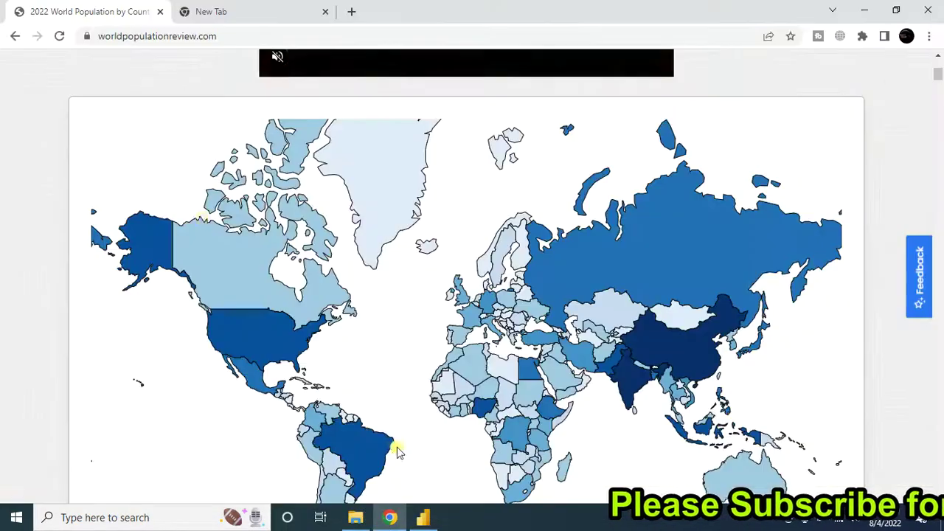
{"action": "scroll", "coordinate": [164, 295], "scroll_direction": "down", "scroll_amount": 4}
{"action": "scroll", "coordinate": [64, 327], "scroll_direction": "down", "scroll_amount": 15}
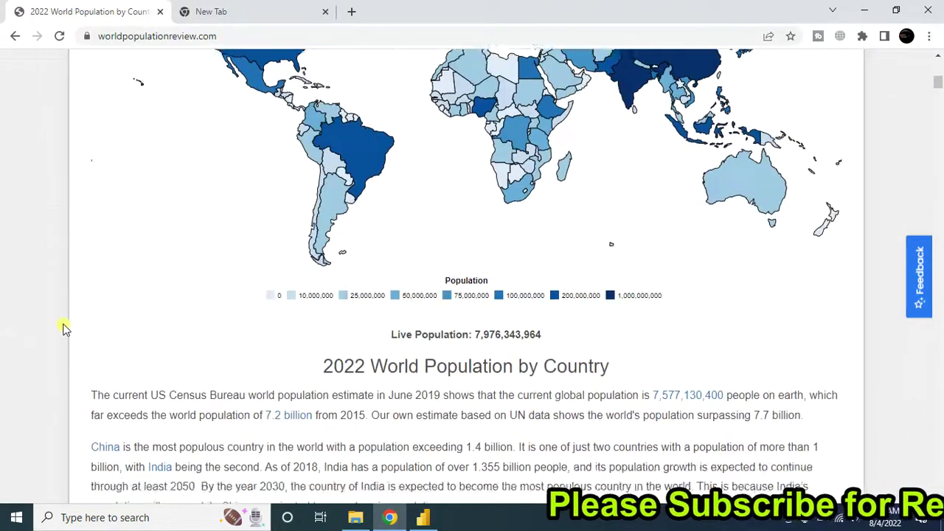
{"action": "scroll", "coordinate": [63, 327], "scroll_direction": "down", "scroll_amount": 14}
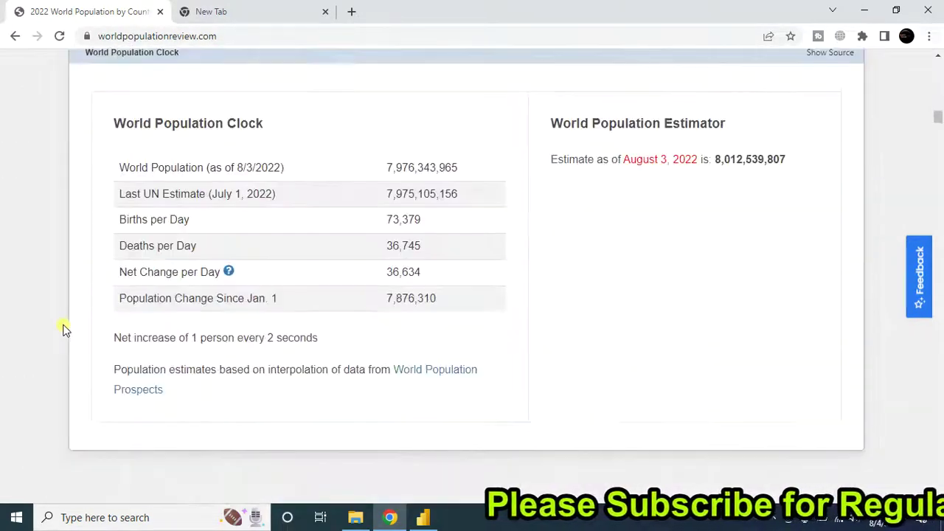
{"action": "scroll", "coordinate": [64, 327], "scroll_direction": "up", "scroll_amount": 3}
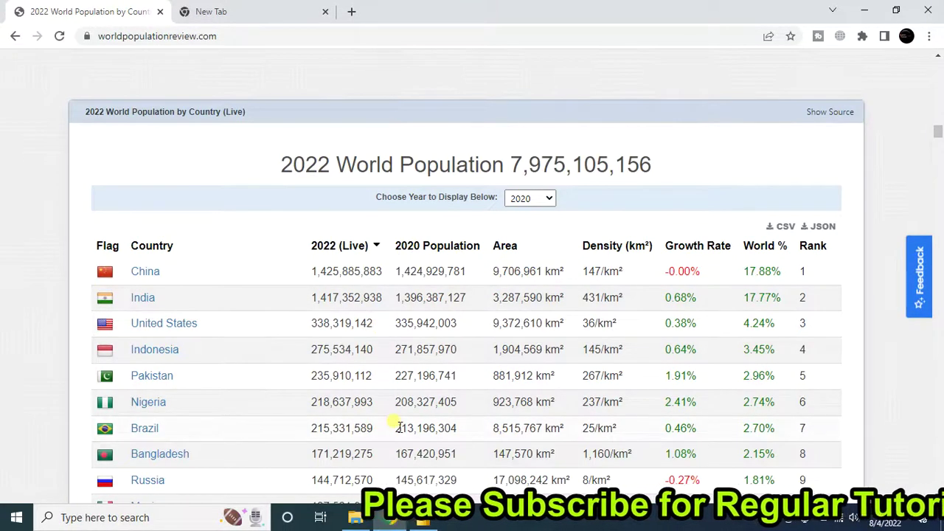
- Copy the worldpopulationreview.com address and return to Power BI Desktop
{"action": "left_click", "coordinate": [221, 37]}
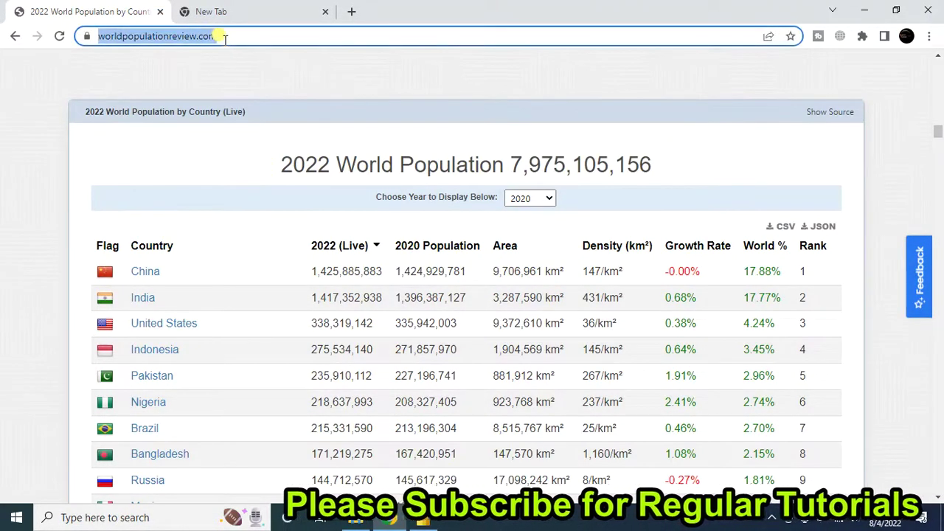
{"action": "right_click", "coordinate": [162, 41]}
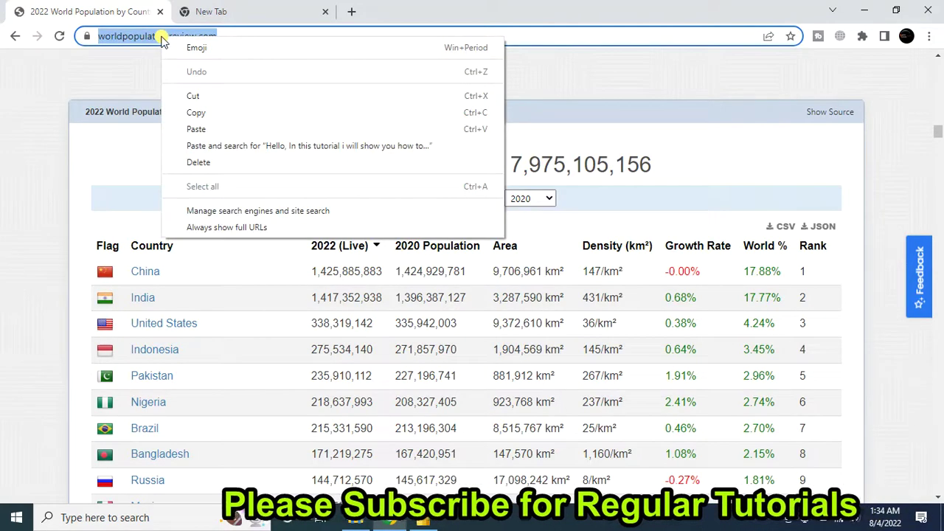
{"action": "left_click", "coordinate": [198, 113]}
{"action": "left_click", "coordinate": [424, 523]}
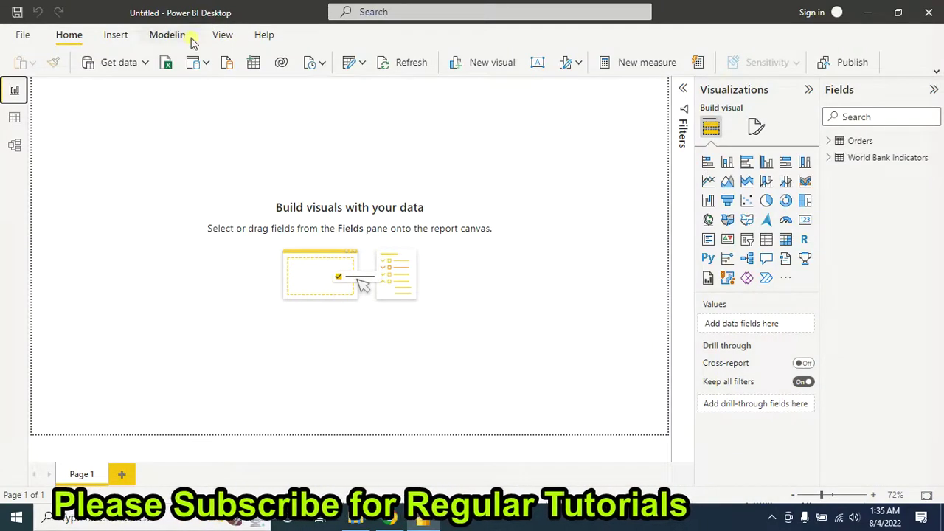
{"action": "left_click", "coordinate": [144, 65]}
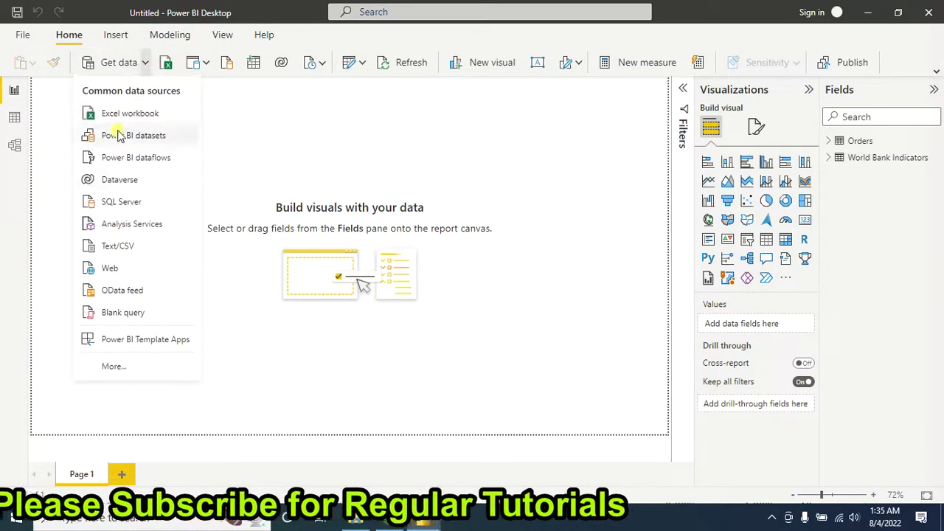
{"action": "left_click", "coordinate": [113, 272]}
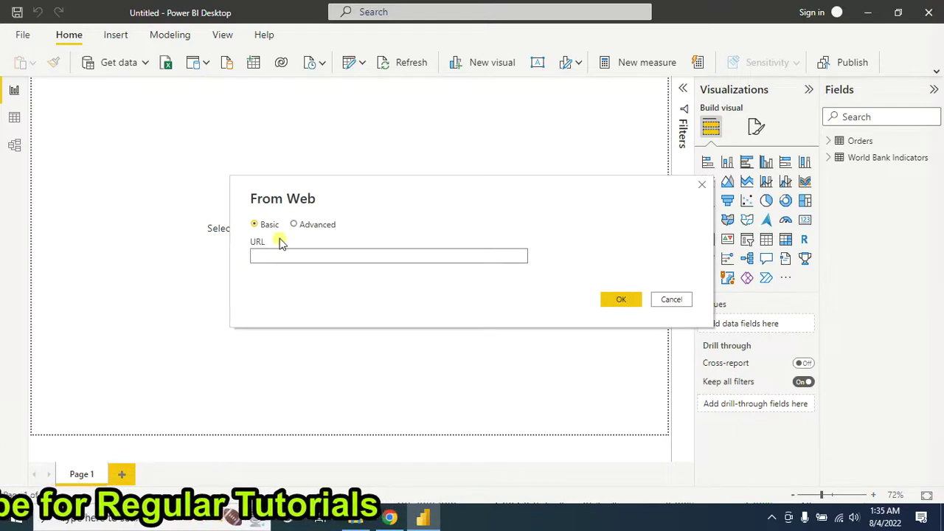
{"action": "key", "text": "ctrl+v"}
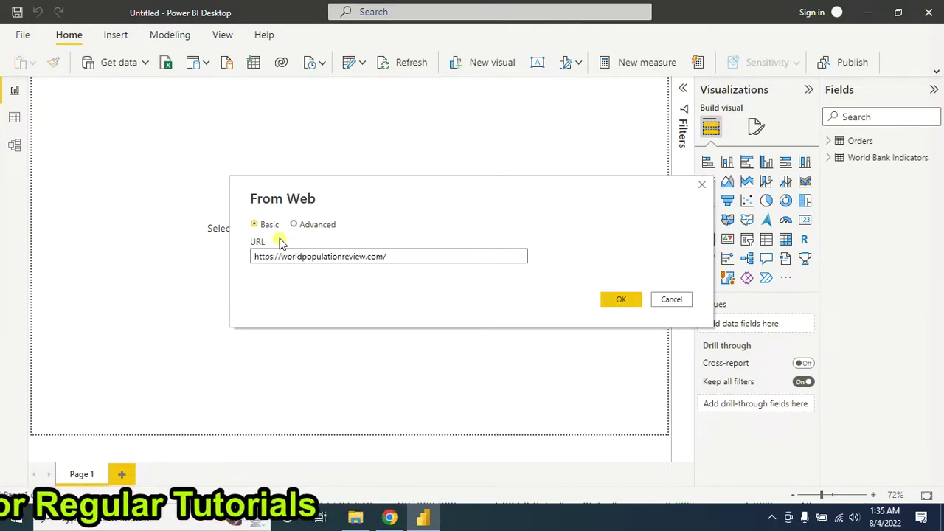
{"action": "left_click", "coordinate": [625, 299]}
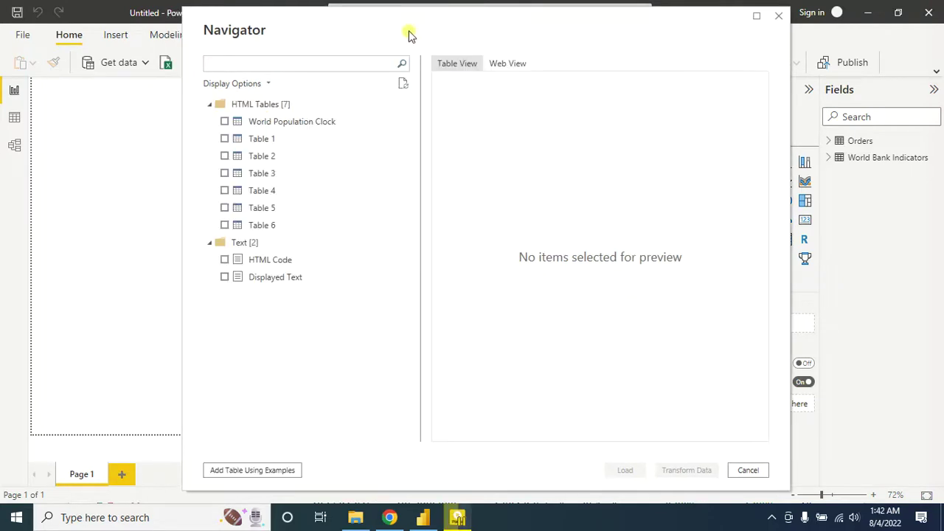
- Preview Tables 6, 5, 3 and 2 in the Navigator without keeping them
{"action": "left_click_drag", "start_coordinate": [411, 31], "coordinate": [418, 42]}
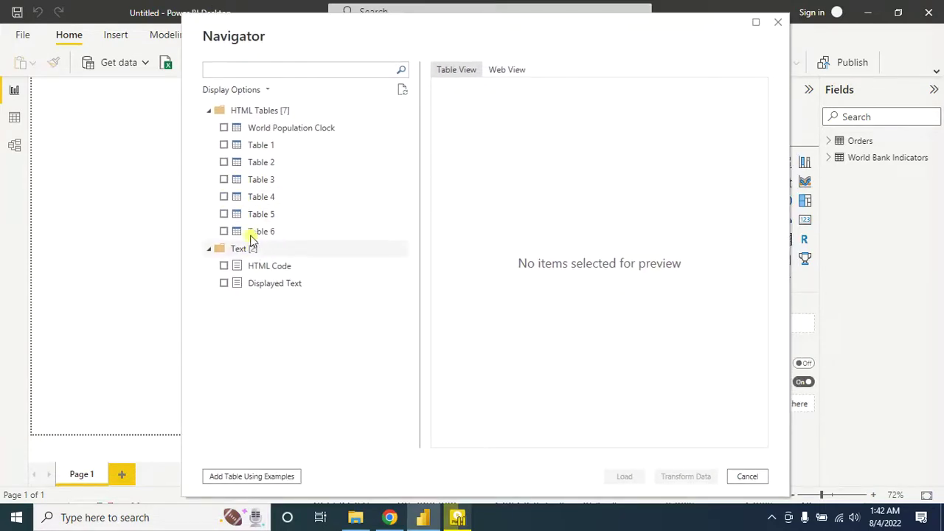
{"action": "left_click", "coordinate": [224, 232]}
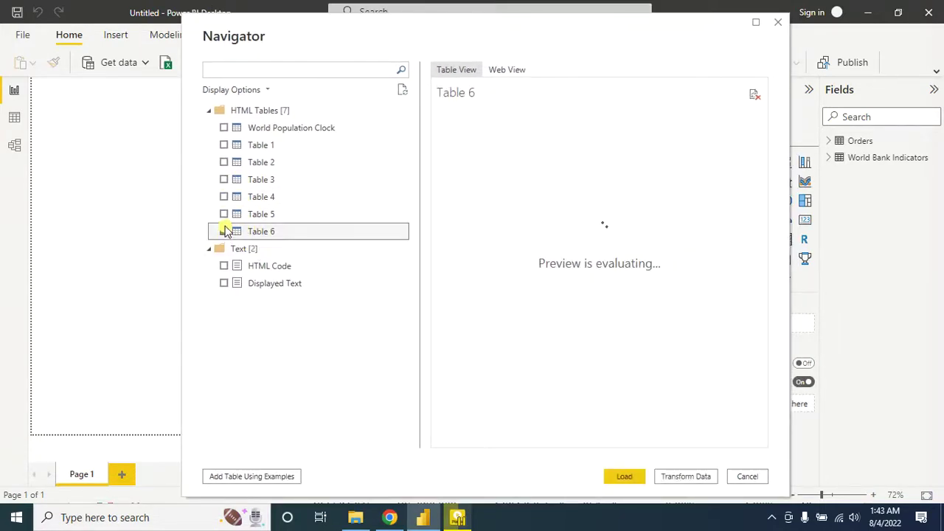
{"action": "left_click", "coordinate": [223, 231]}
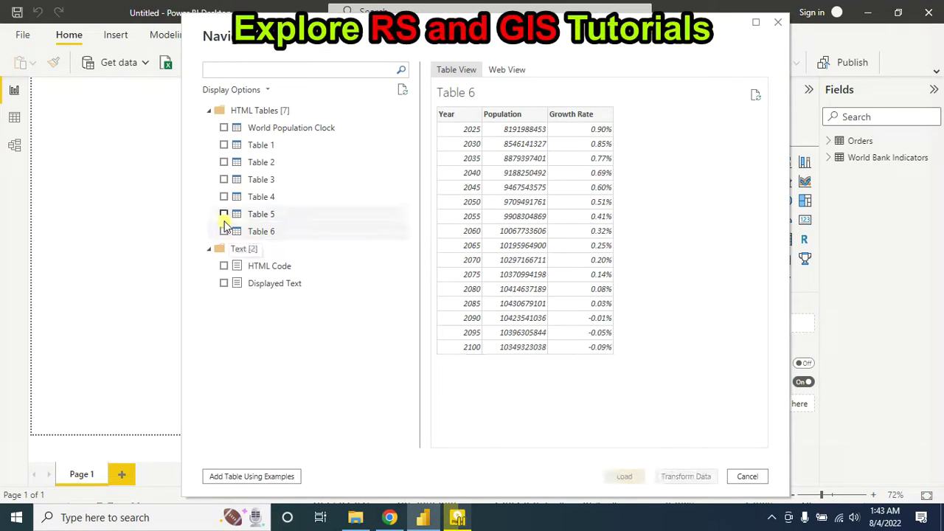
{"action": "left_click", "coordinate": [225, 214]}
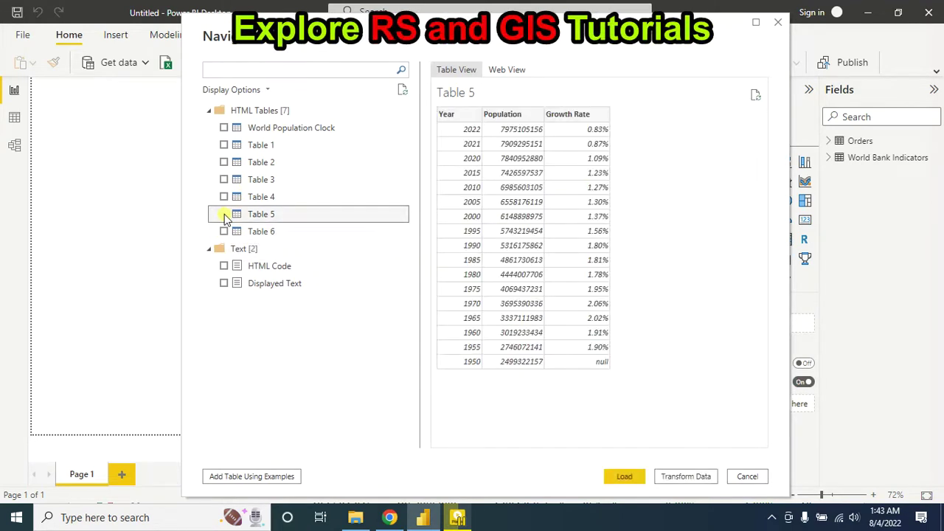
{"action": "left_click", "coordinate": [224, 214]}
{"action": "left_click", "coordinate": [224, 180]}
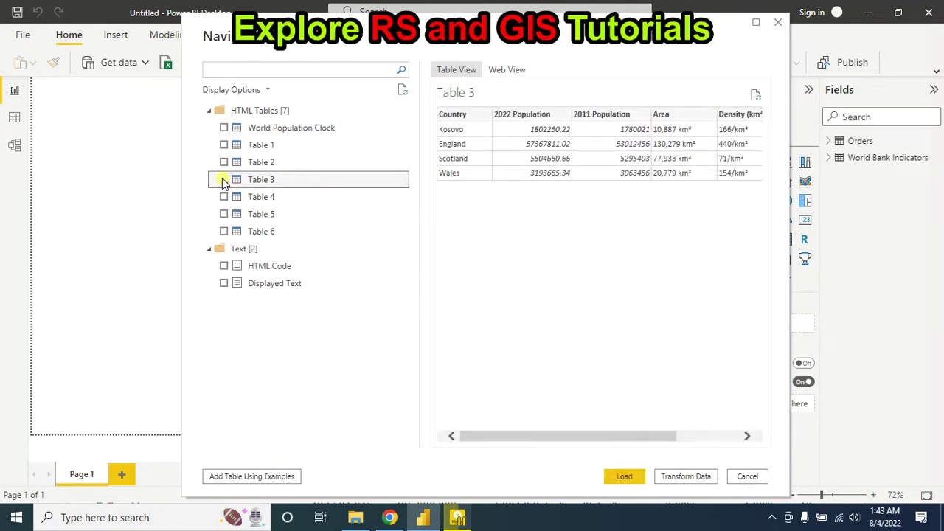
{"action": "left_click", "coordinate": [225, 180]}
{"action": "left_click", "coordinate": [223, 163]}
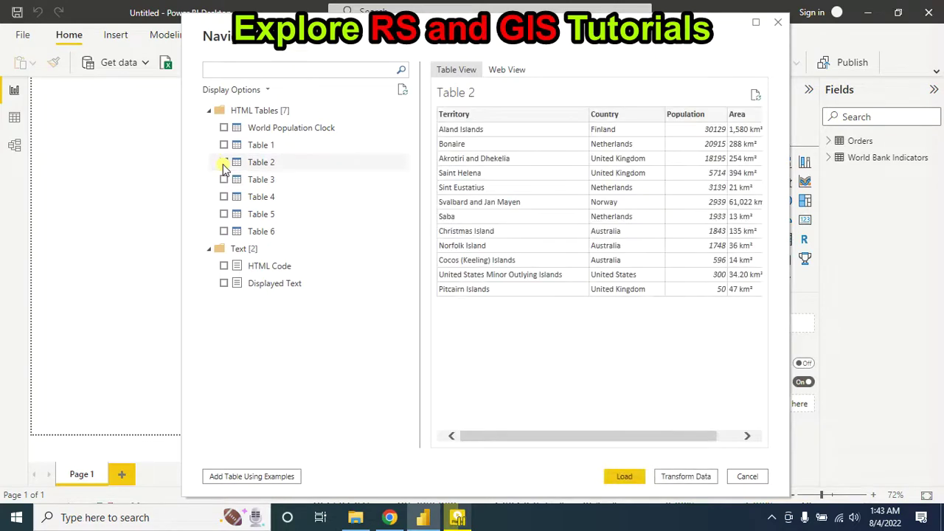
{"action": "left_click", "coordinate": [224, 163]}
- Select Table 1, the country population table, and load it into the model
{"action": "left_click", "coordinate": [224, 145]}
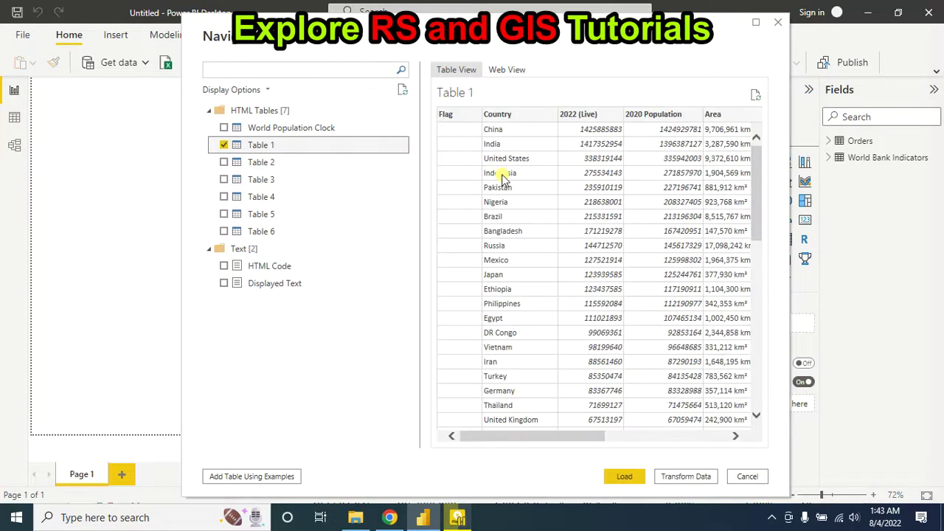
{"action": "left_click_drag", "start_coordinate": [529, 438], "coordinate": [666, 441]}
{"action": "left_click_drag", "start_coordinate": [620, 441], "coordinate": [483, 424]}
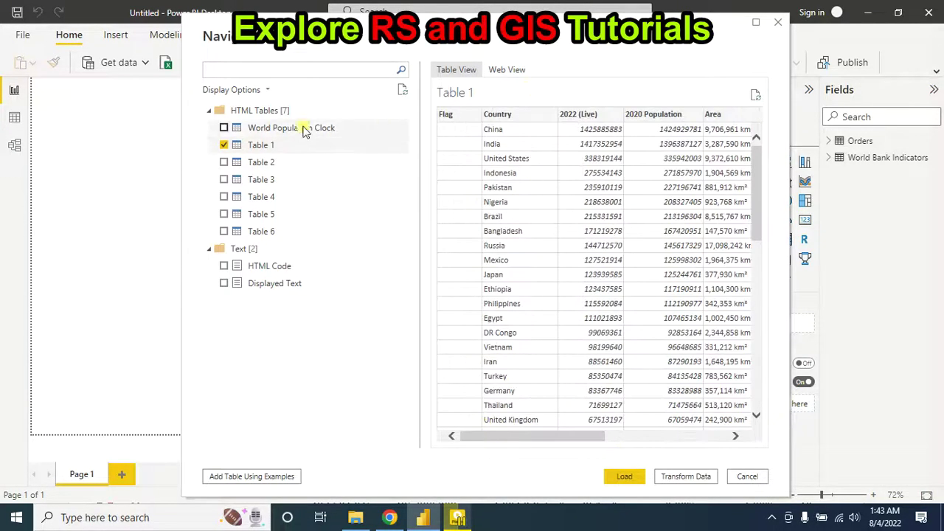
{"action": "left_click", "coordinate": [631, 480]}
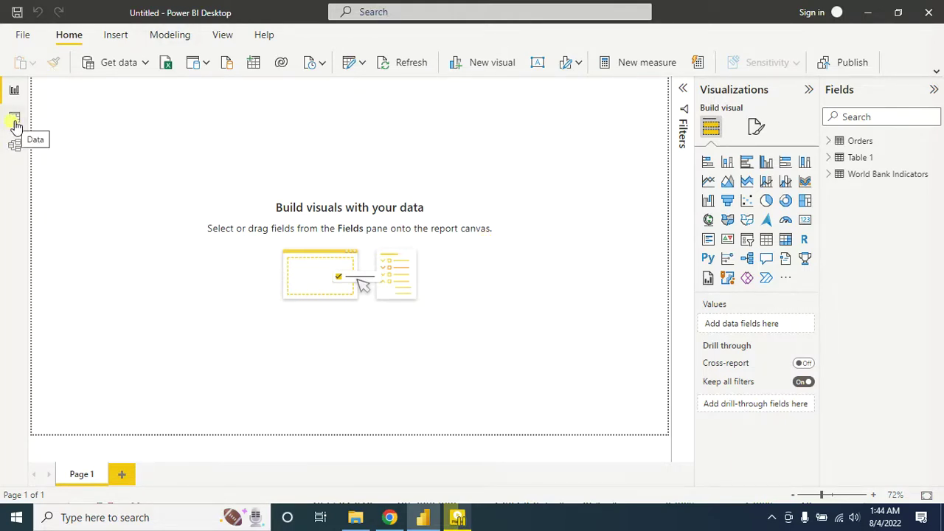
- Show Table 1's 234 country population rows in Data view, briefly checking Model view
{"action": "left_click", "coordinate": [14, 120]}
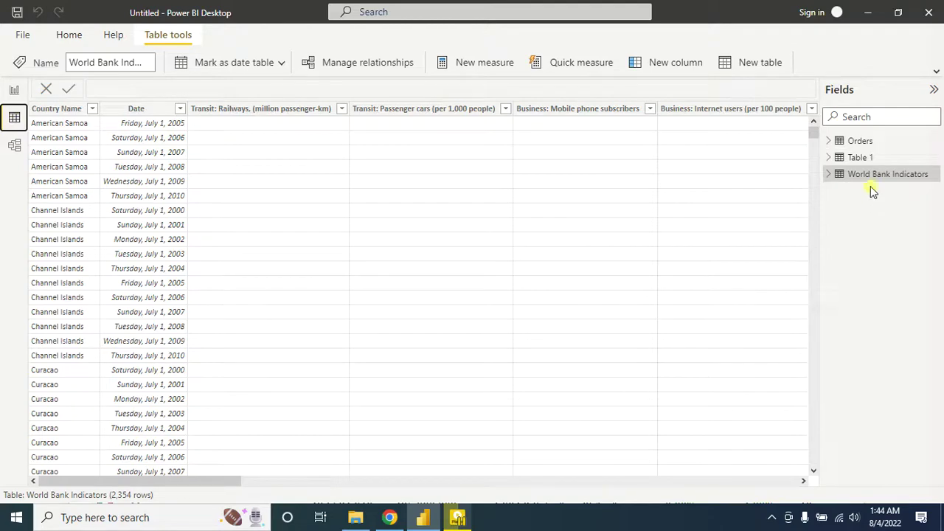
{"action": "left_click", "coordinate": [859, 158]}
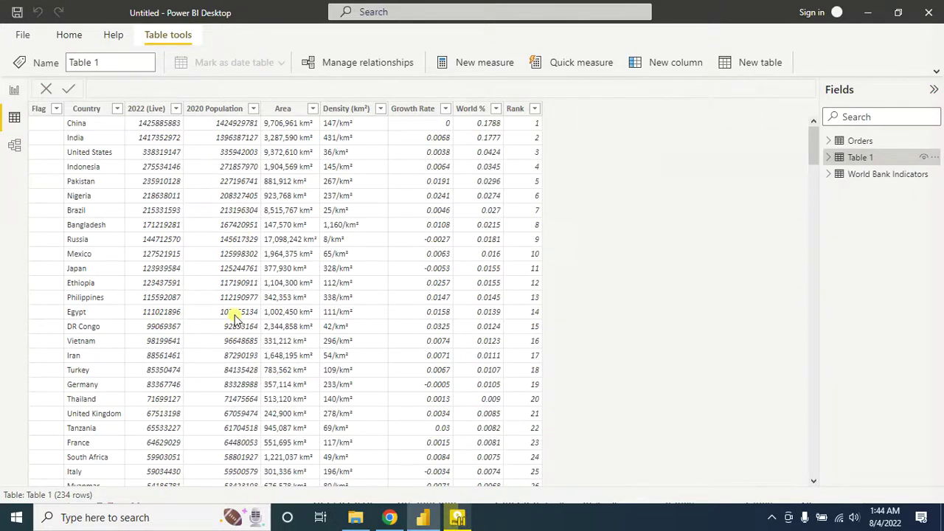
{"action": "scroll", "coordinate": [295, 280], "scroll_direction": "up", "scroll_amount": 2}
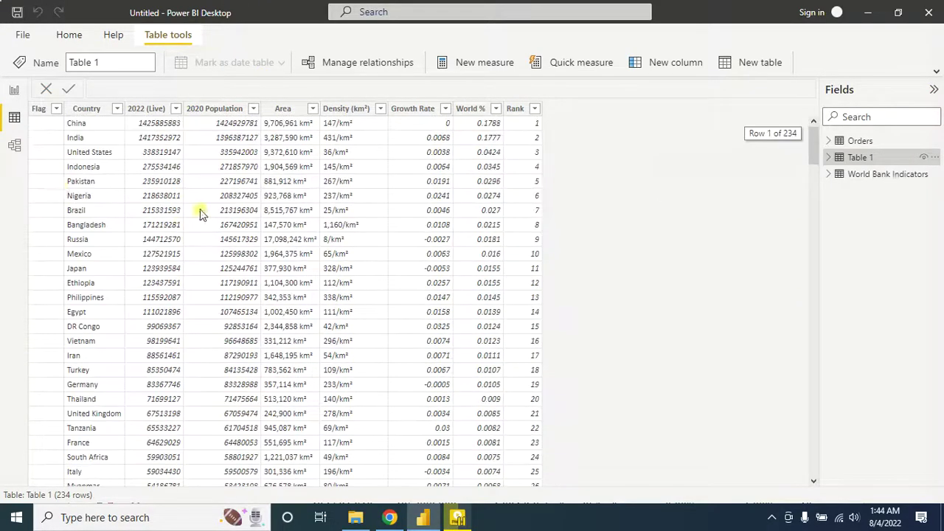
{"action": "left_click", "coordinate": [14, 144]}
{"action": "left_click_drag", "start_coordinate": [222, 456], "coordinate": [356, 451]}
{"action": "left_click", "coordinate": [14, 116]}
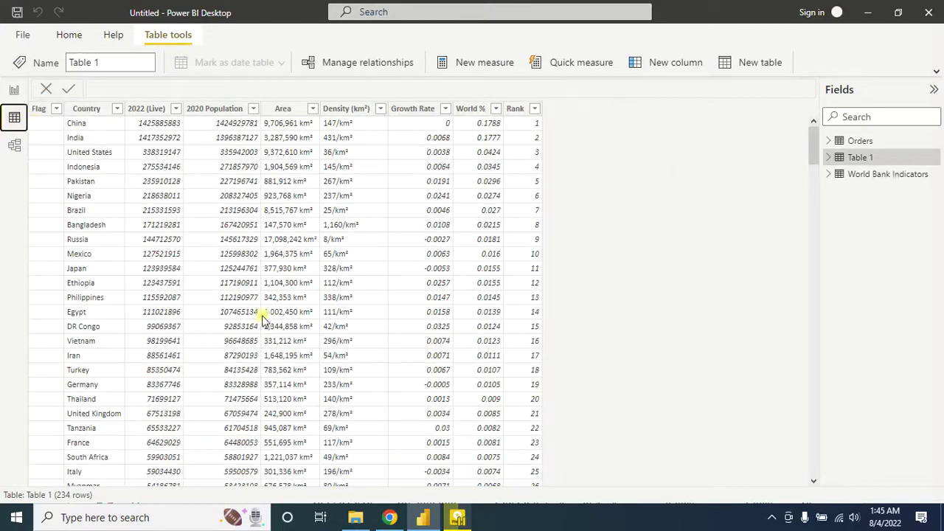